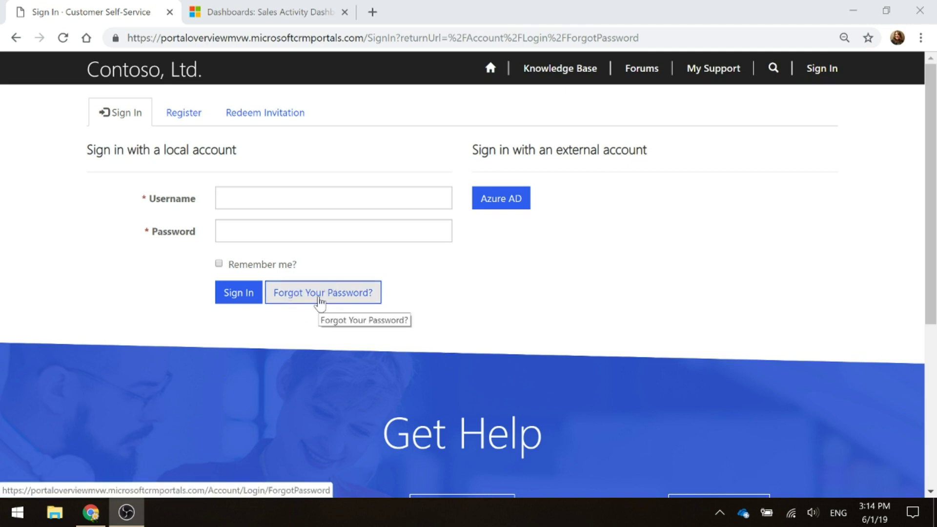
Submit a forgot-password request with the contact's saved e-mail address, getting an unknown failure error
left_click(319, 299)
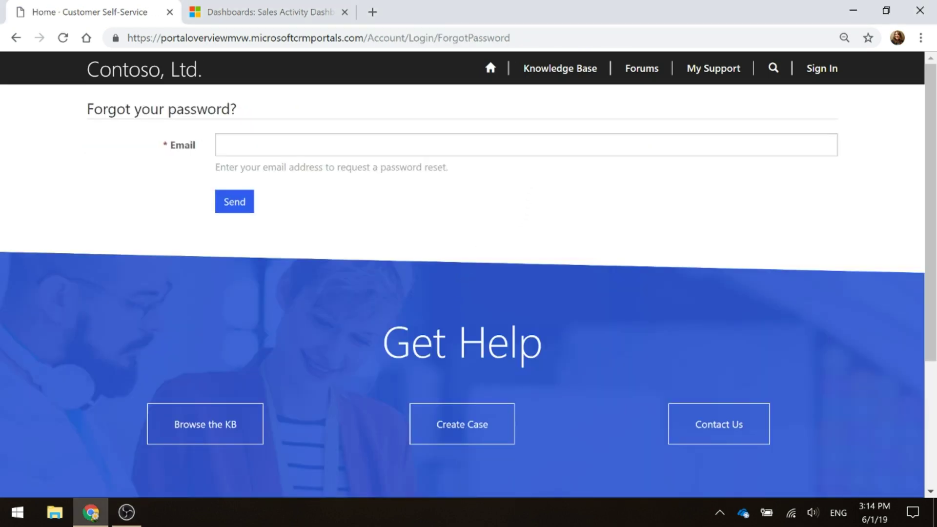
left_click(273, 145)
left_click(308, 178)
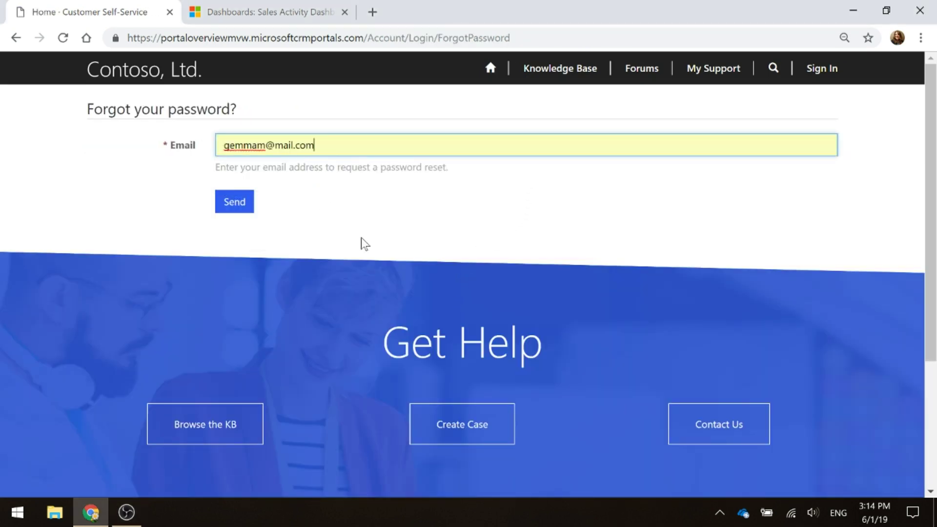
left_click(227, 205)
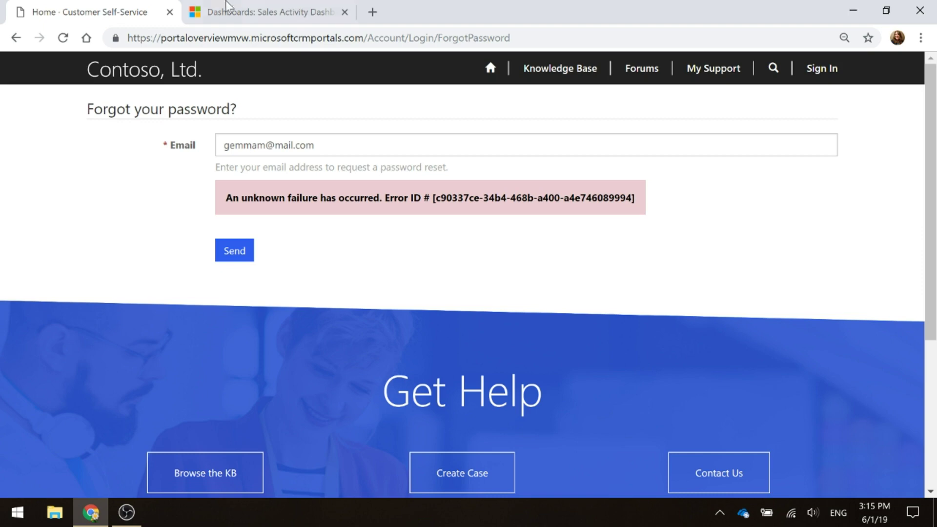
Open the requesting contact's record from Recent Records on the Dynamics 365 tab
left_click(273, 12)
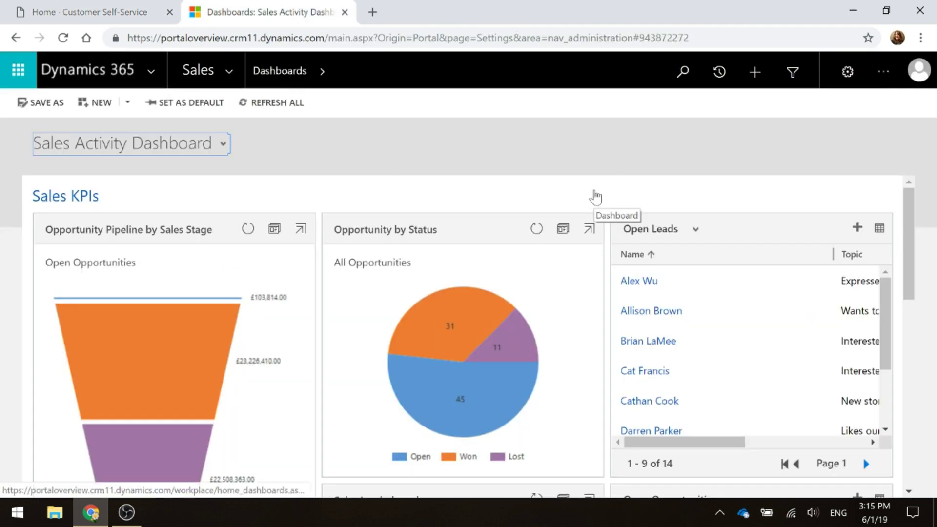
left_click(721, 71)
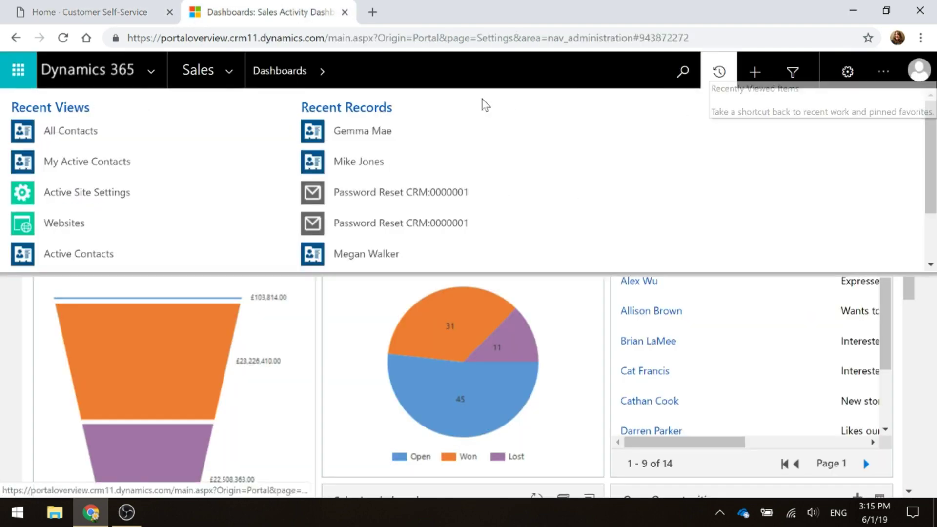
left_click(329, 135)
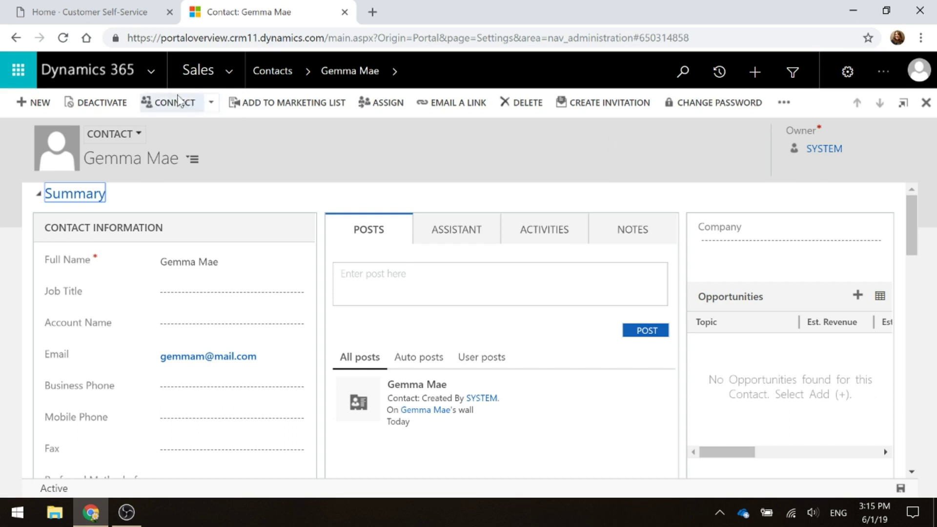
Open the Send Password Reset To Contact process from Settings > Processes
left_click(230, 75)
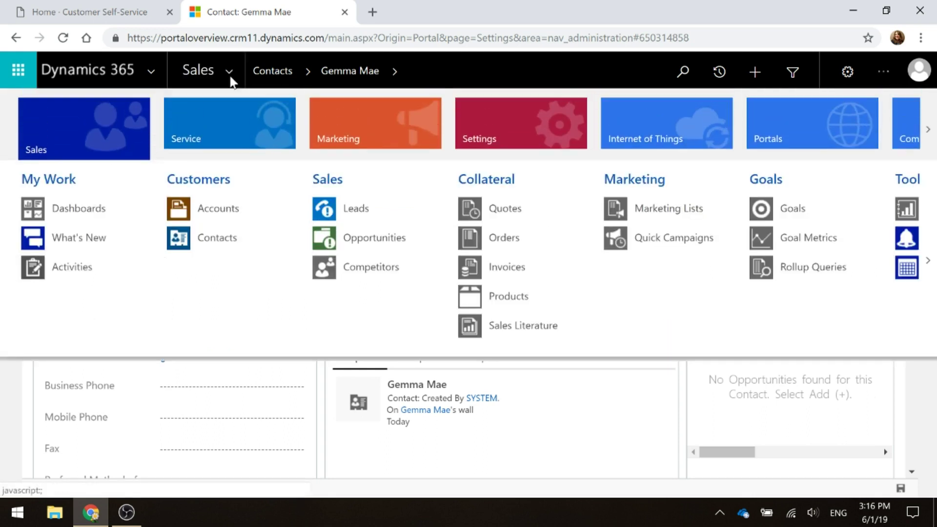
left_click(539, 113)
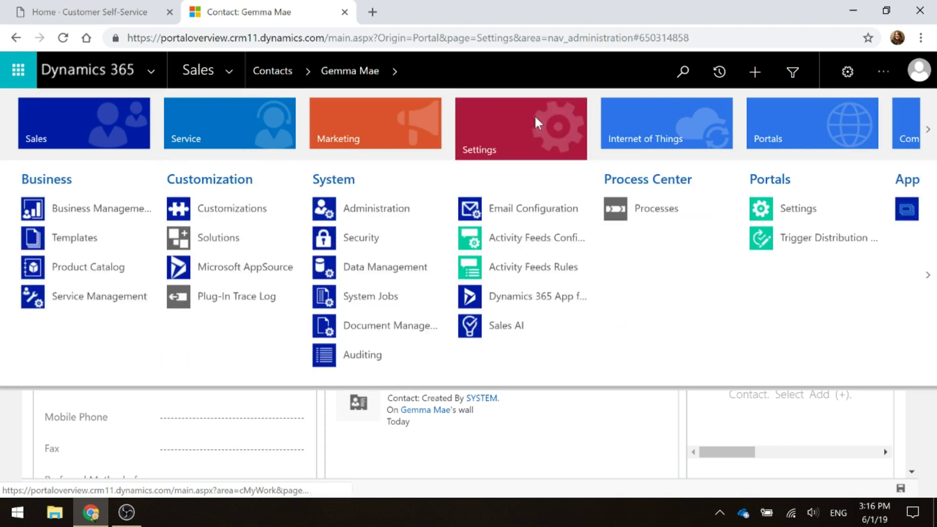
left_click(642, 215)
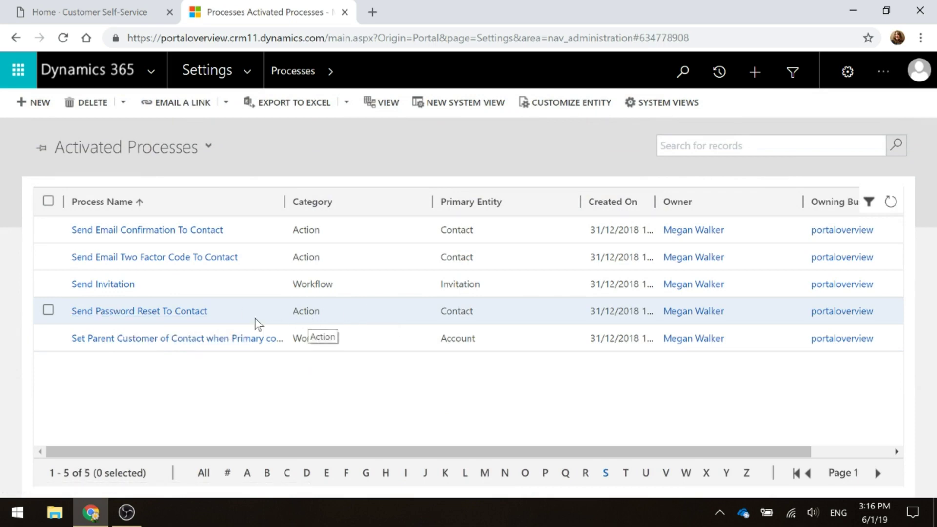
left_click(143, 312)
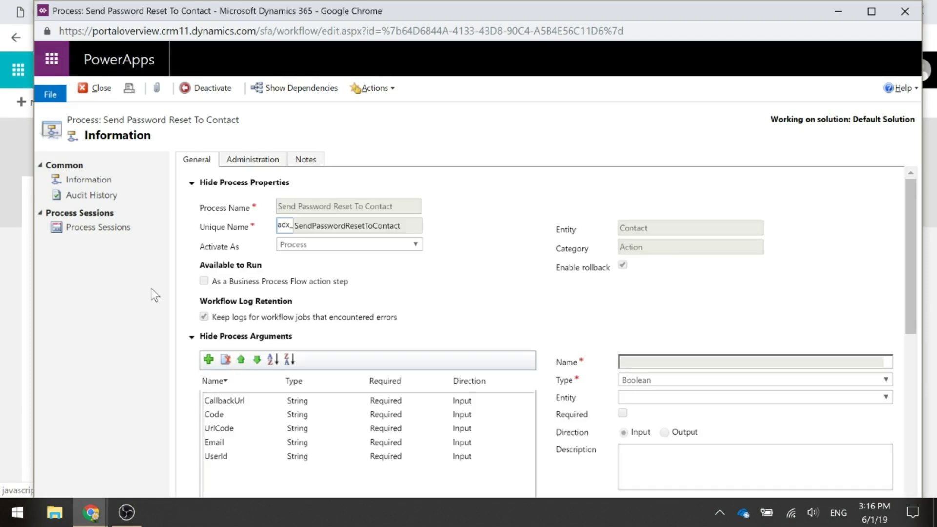
Deactivate the process and open the properties of its send-email step
left_click(210, 87)
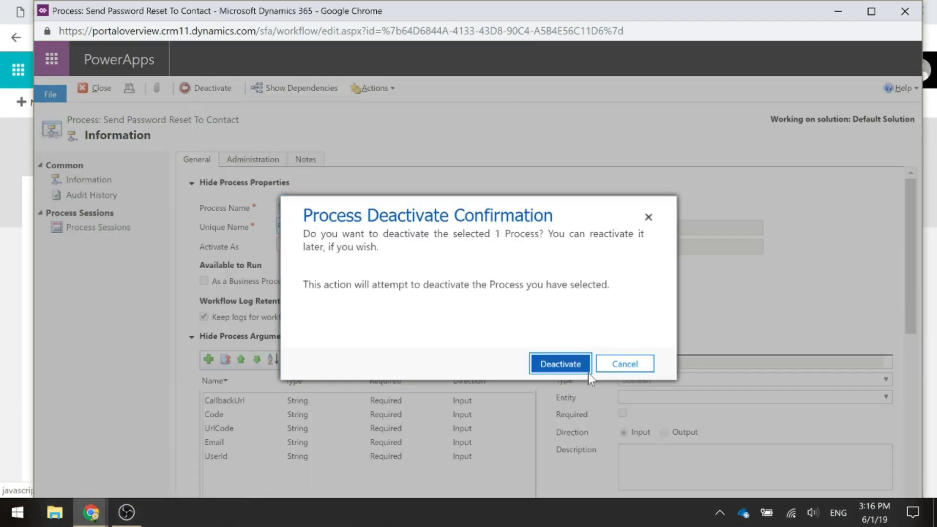
left_click(561, 365)
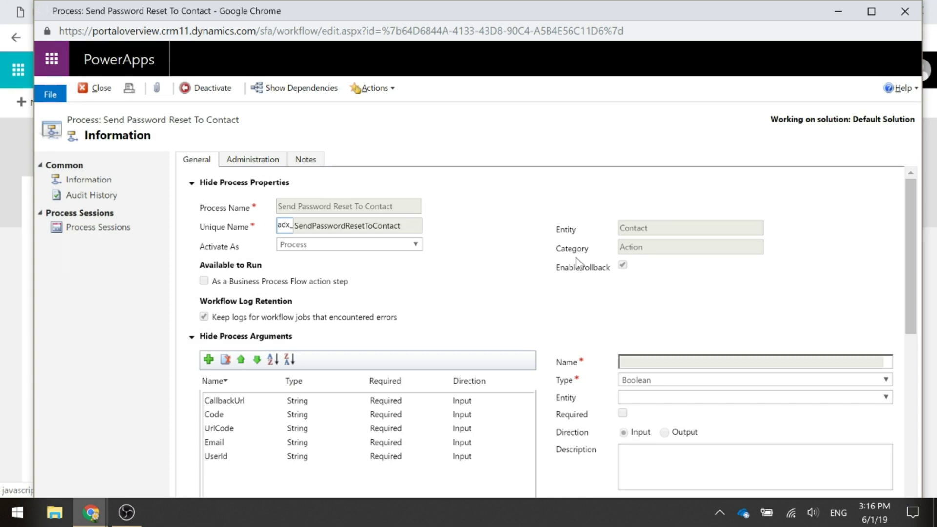
scroll(578, 261, "down", 2)
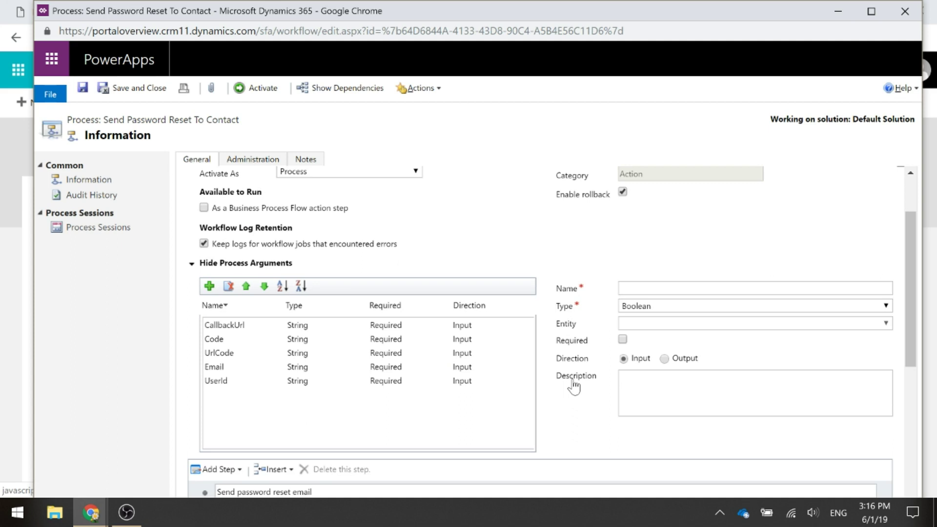
scroll(574, 386, "down", 2)
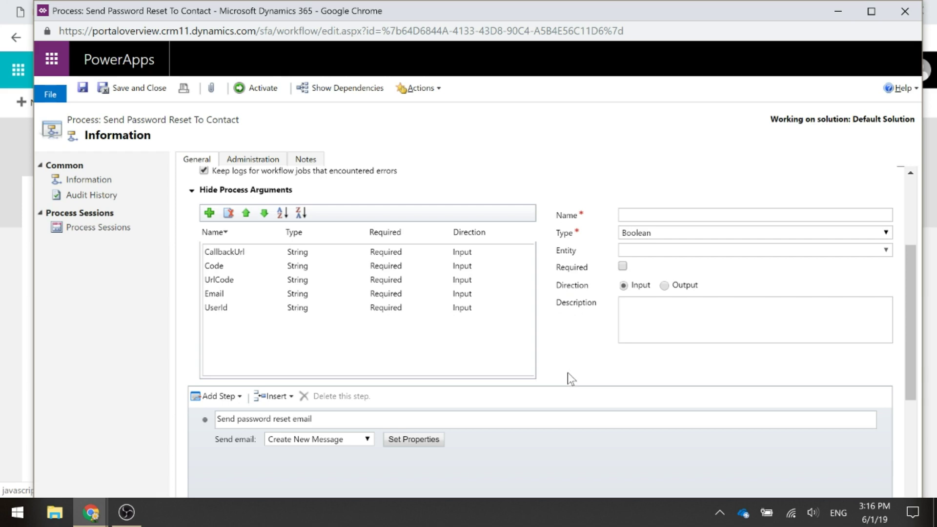
scroll(567, 373, "down", 4)
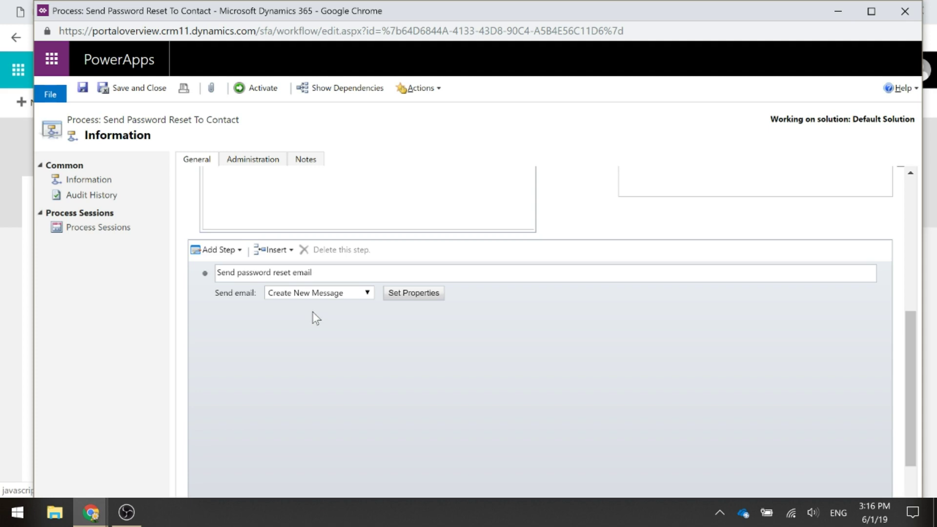
left_click(413, 293)
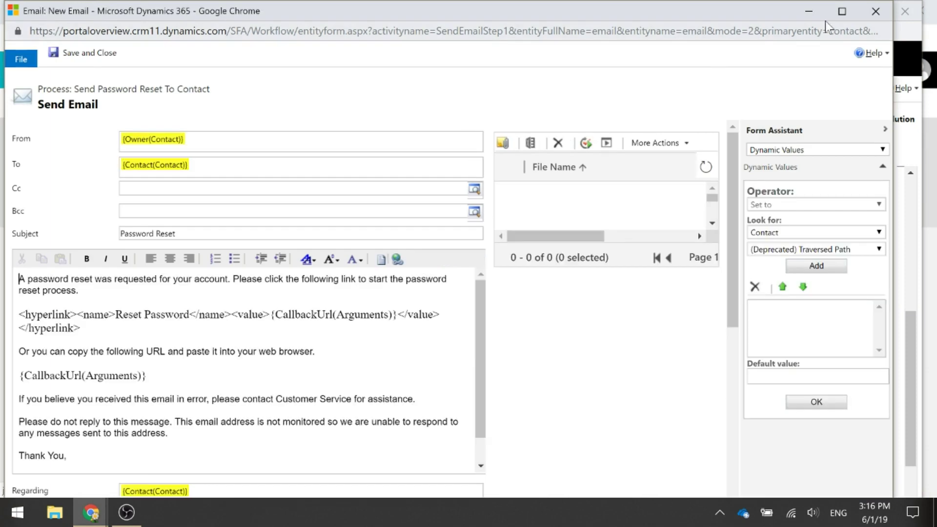
Replace the {Owner(Contact)} sender in From with the Do Not Reply queue
left_click(842, 12)
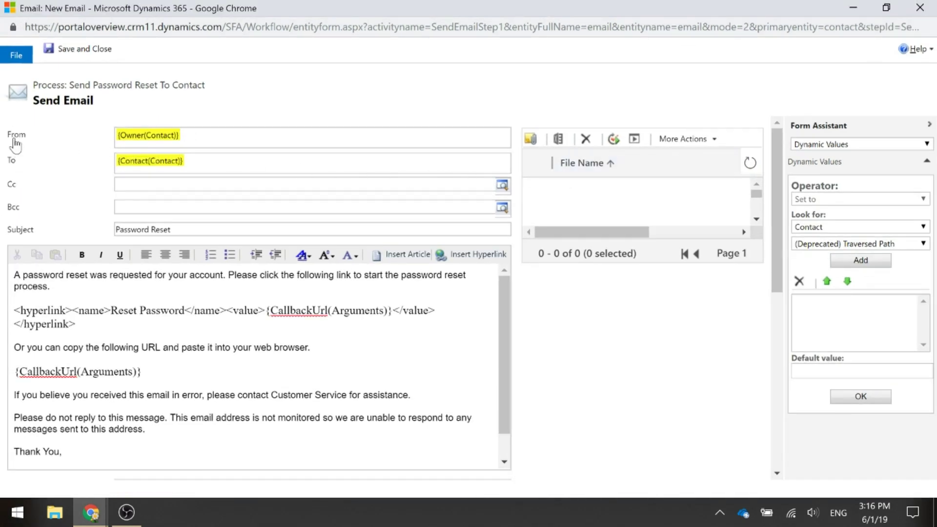
left_click(172, 137)
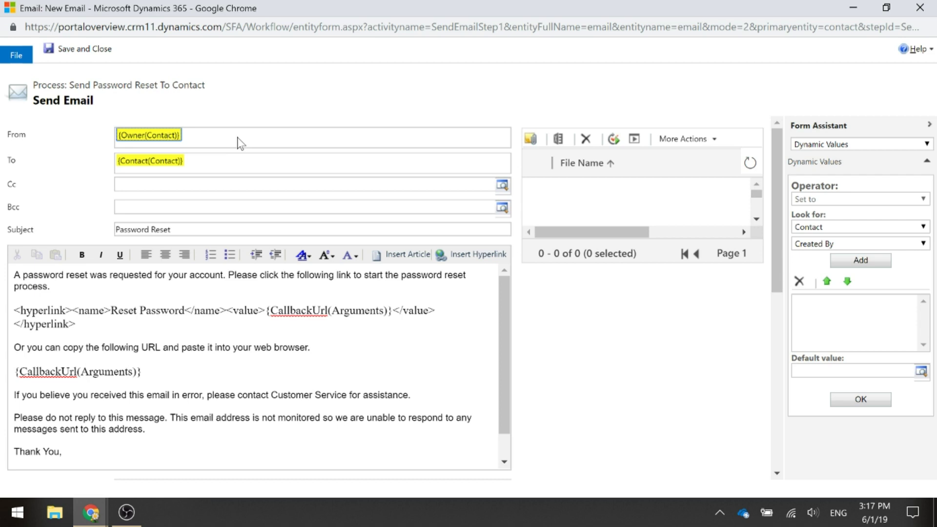
key("BackSpace")
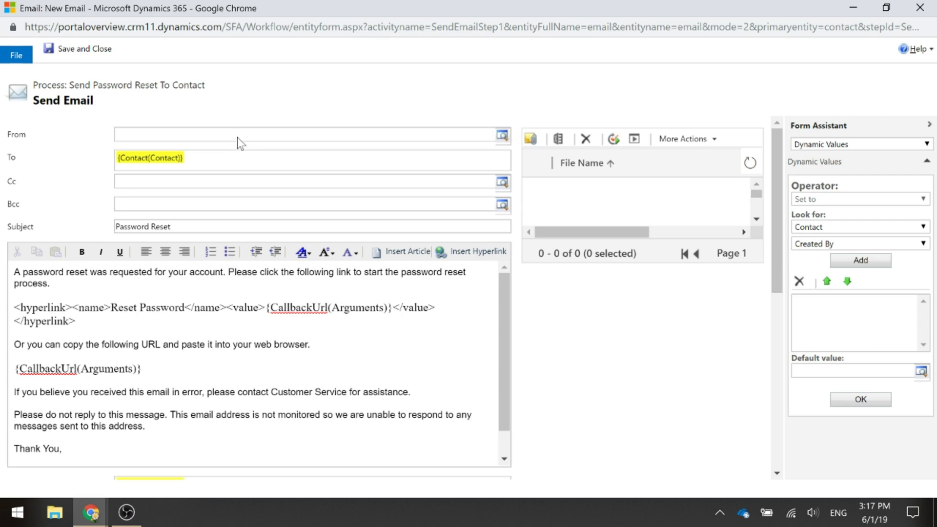
left_click(238, 137)
type("Do No")
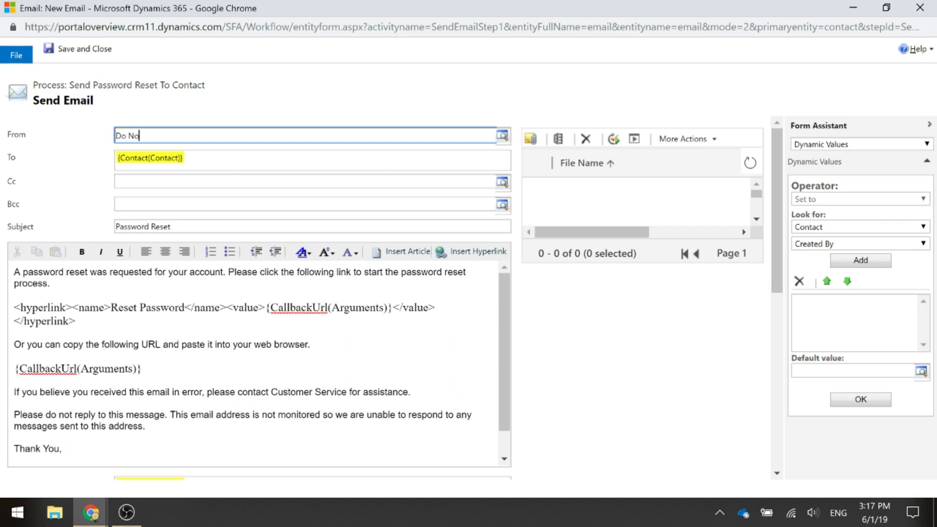
type("te")
key("BackSpace")
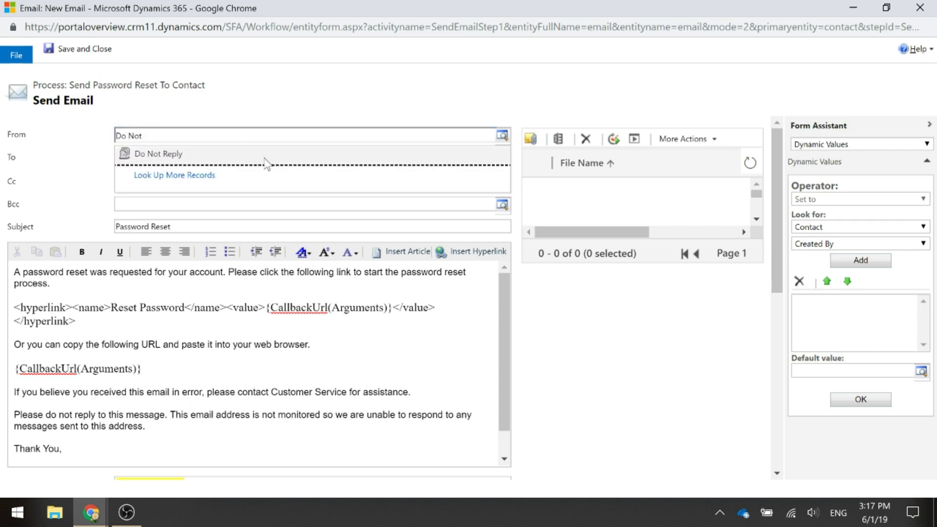
left_click(254, 155)
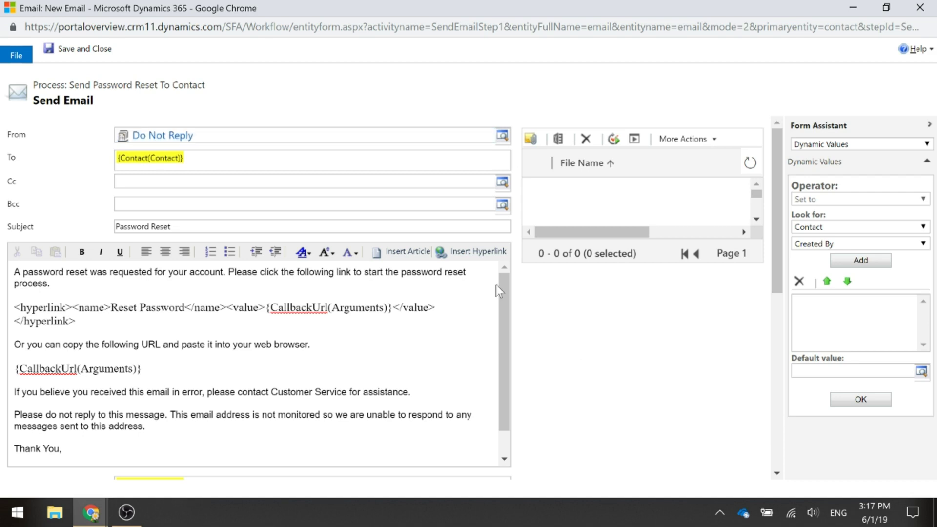
Inspect the body's Reset Password hyperlink and the plain {CallbackUrl(Arguments)} URL line
scroll(502, 300, "down", 2)
scroll(498, 320, "up", 2)
triple_click(225, 307)
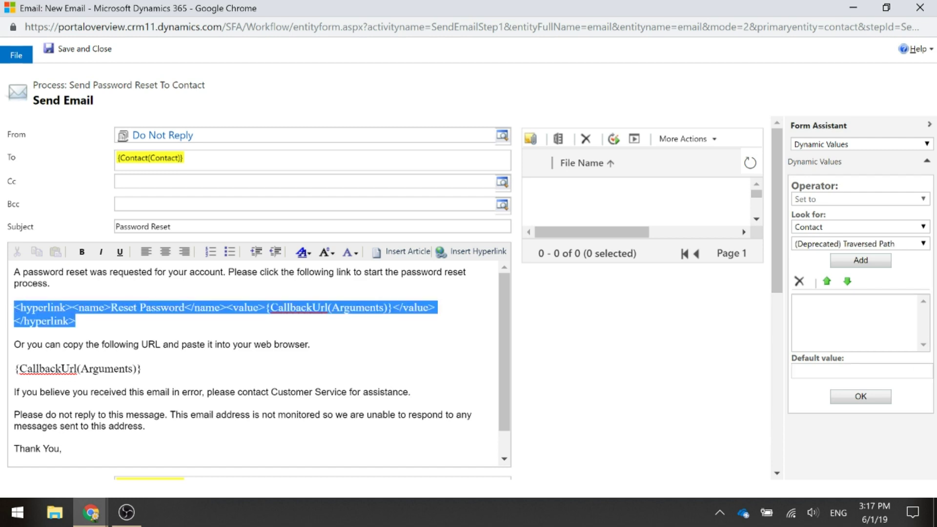
triple_click(78, 368)
left_click(142, 369)
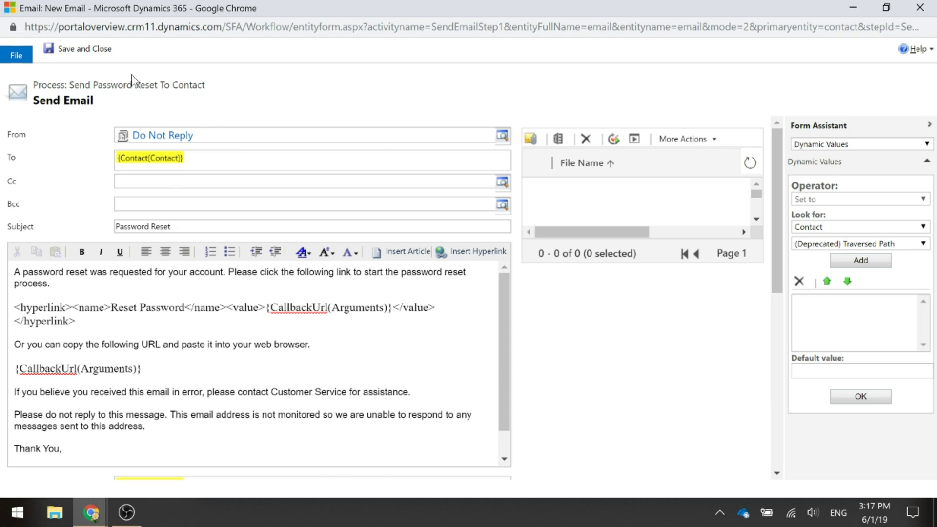
Save the email step, reactivate Send Password Reset To Contact, and close the process
left_click(83, 49)
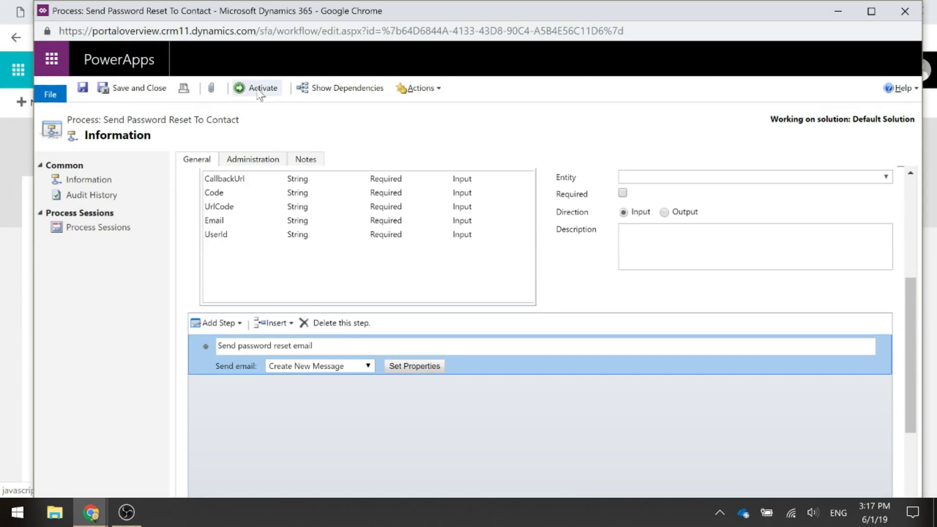
left_click(260, 89)
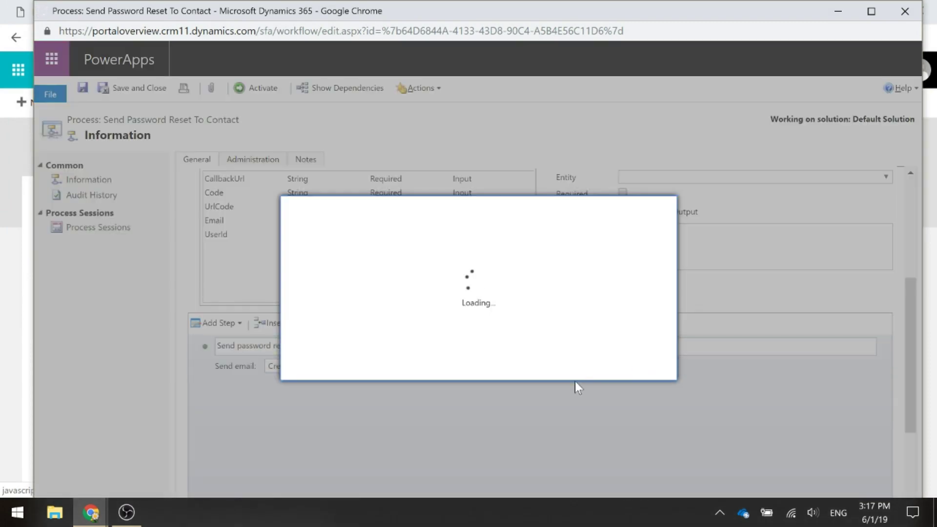
left_click(572, 367)
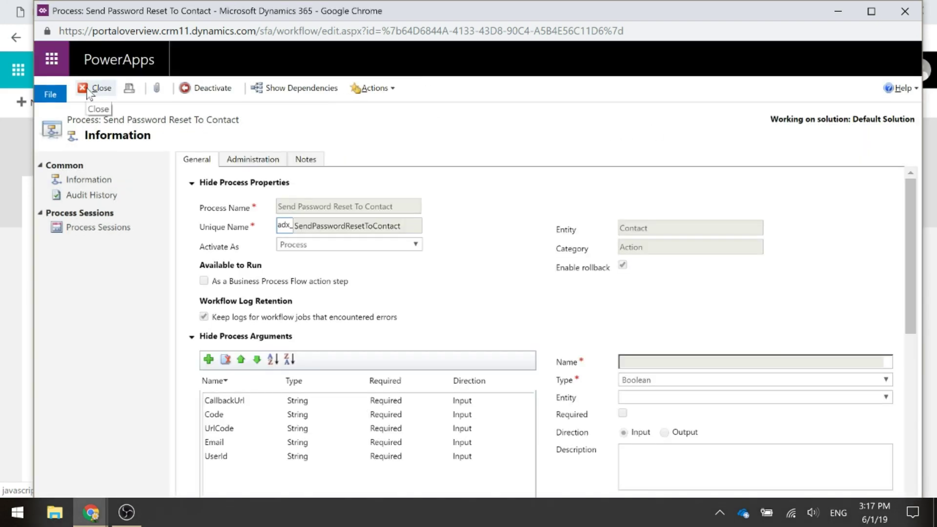
left_click(95, 89)
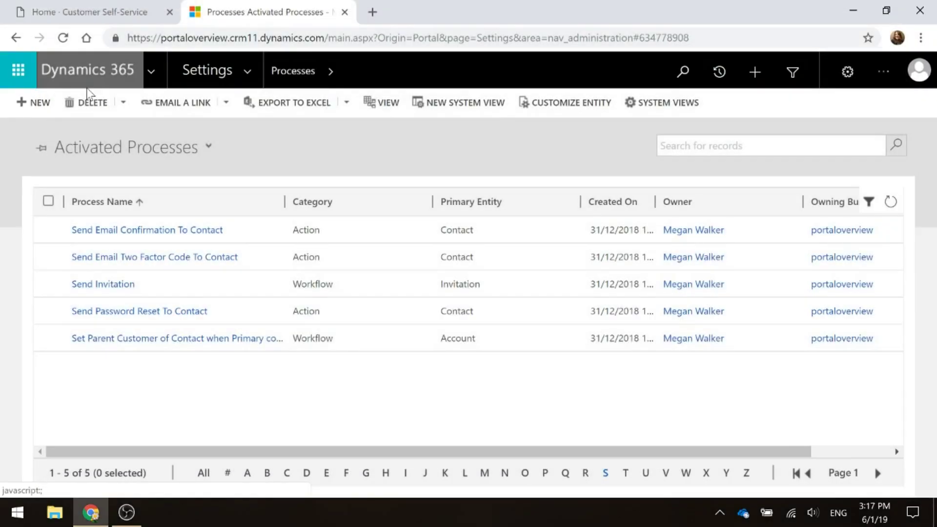
Resend the reset request on the portal, getting 'Please check your email to reset your password.'
left_click(63, 11)
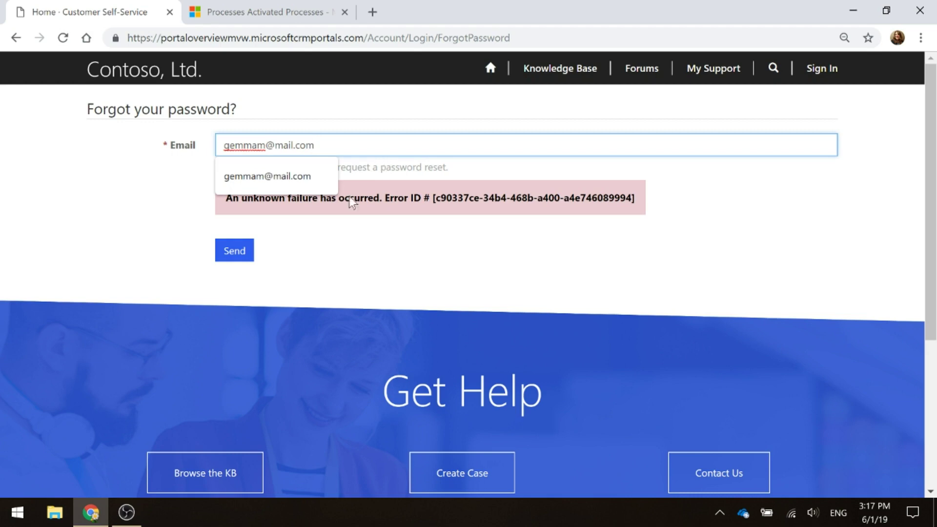
left_click(337, 250)
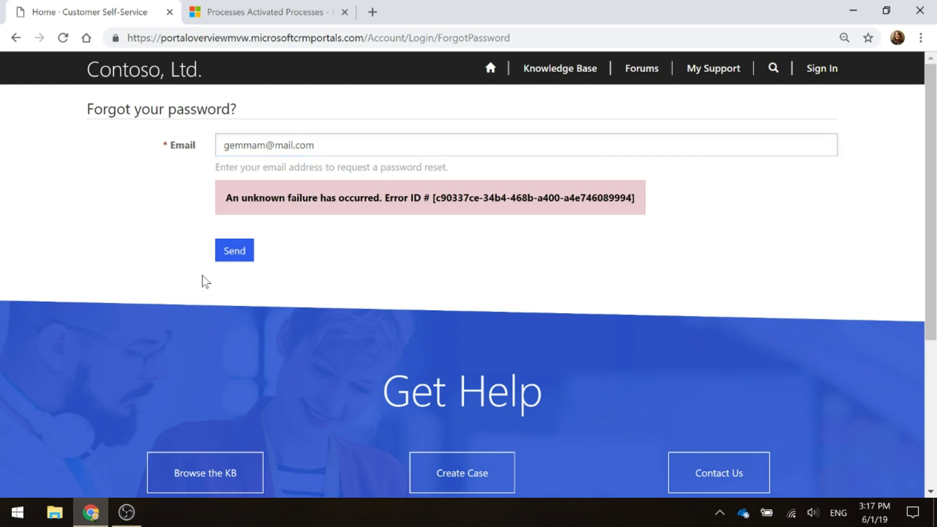
left_click(234, 252)
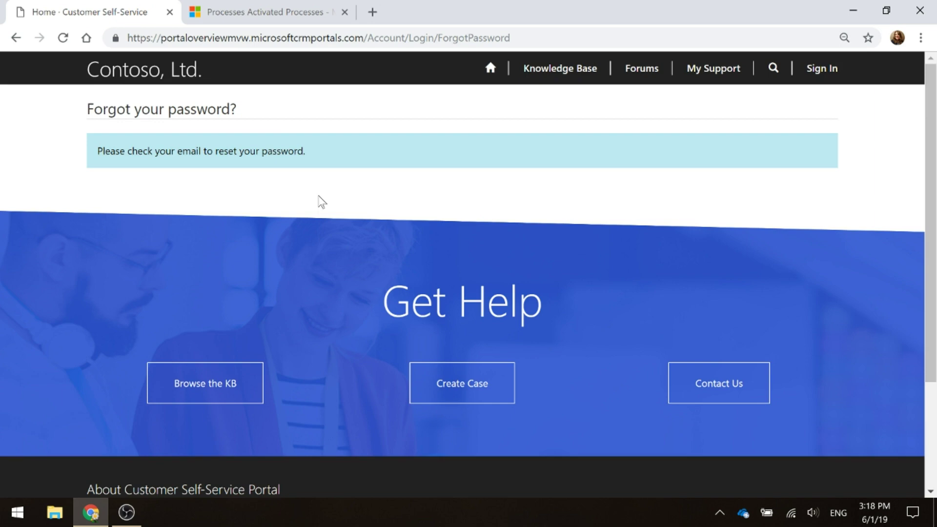
Open the Pending Send Password Reset email from the contact record's Activities tab
left_click(265, 12)
left_click(719, 71)
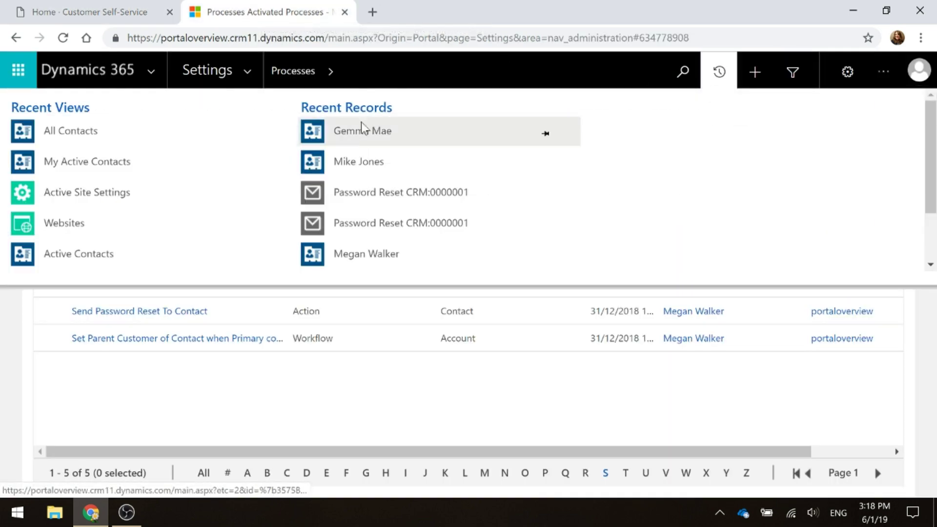
left_click(355, 132)
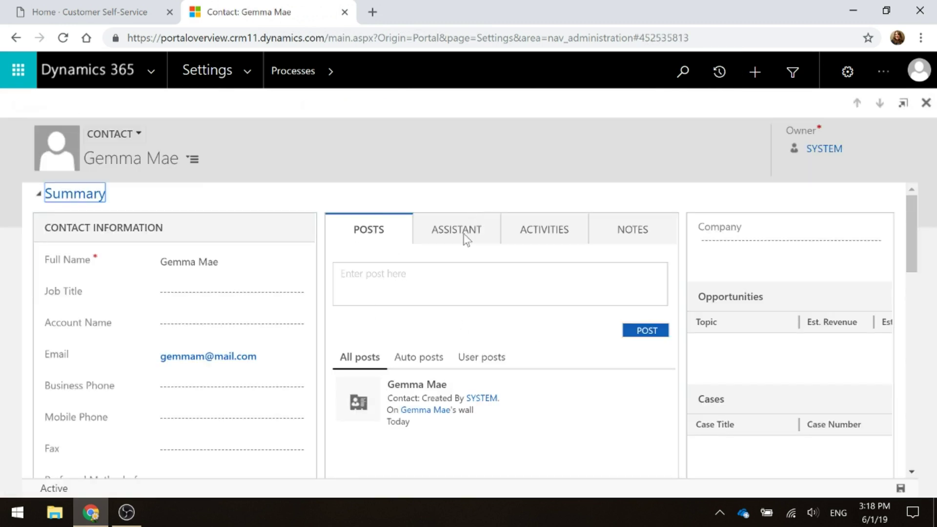
left_click(543, 233)
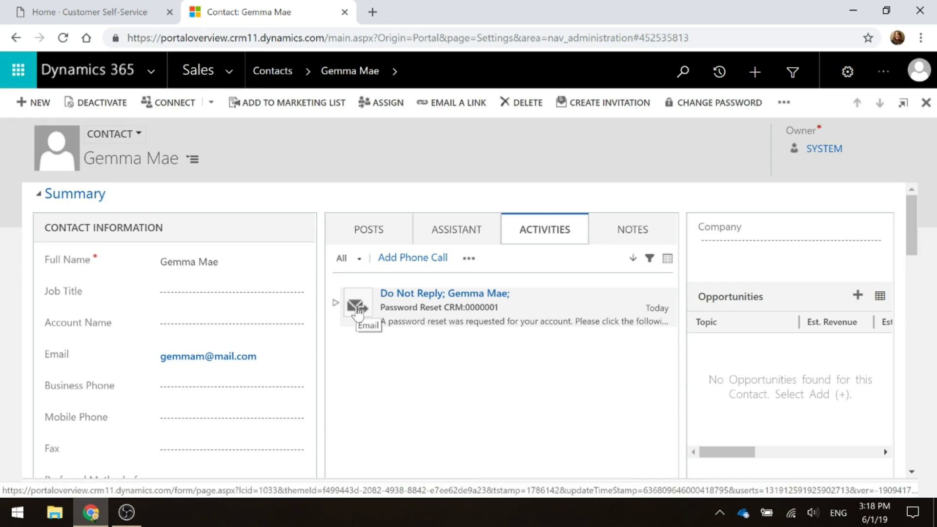
left_click(354, 308)
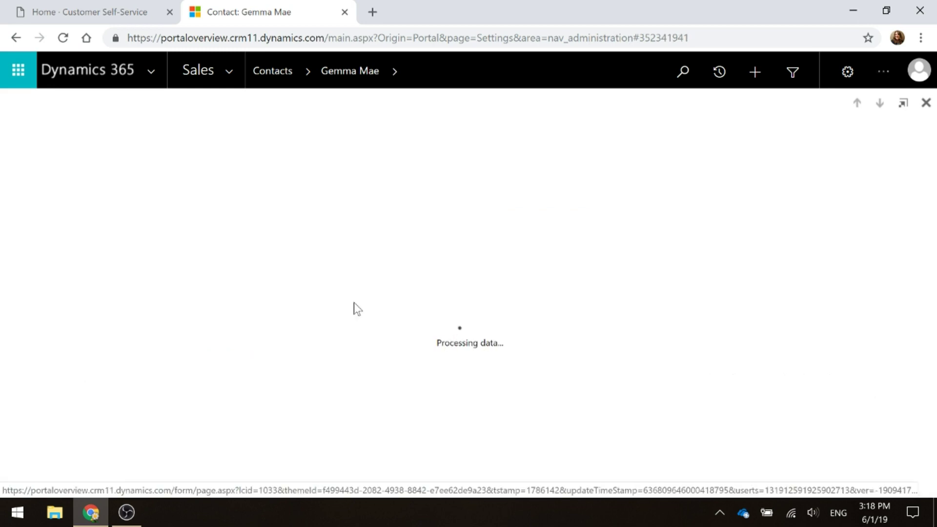
scroll(400, 336, "down", 4)
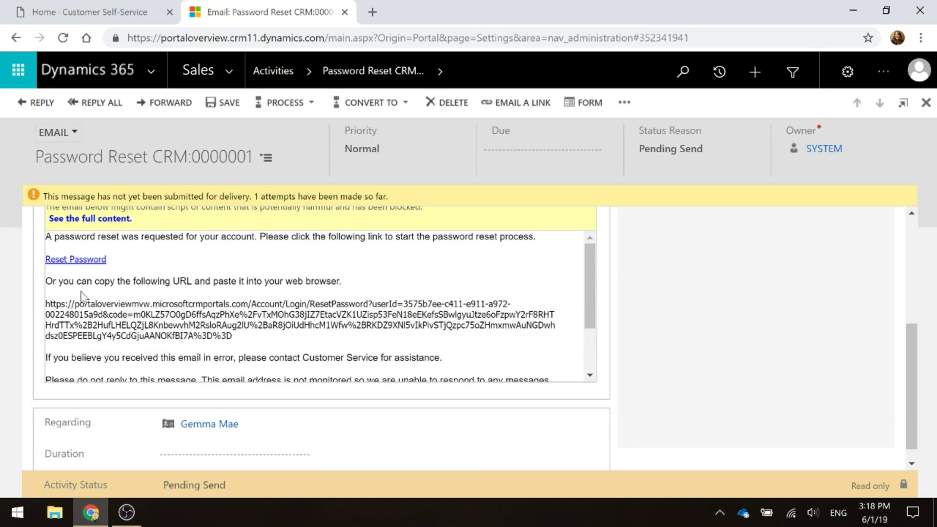
Follow the email's Reset Password link to the portal's Reset Password page
left_click(65, 259)
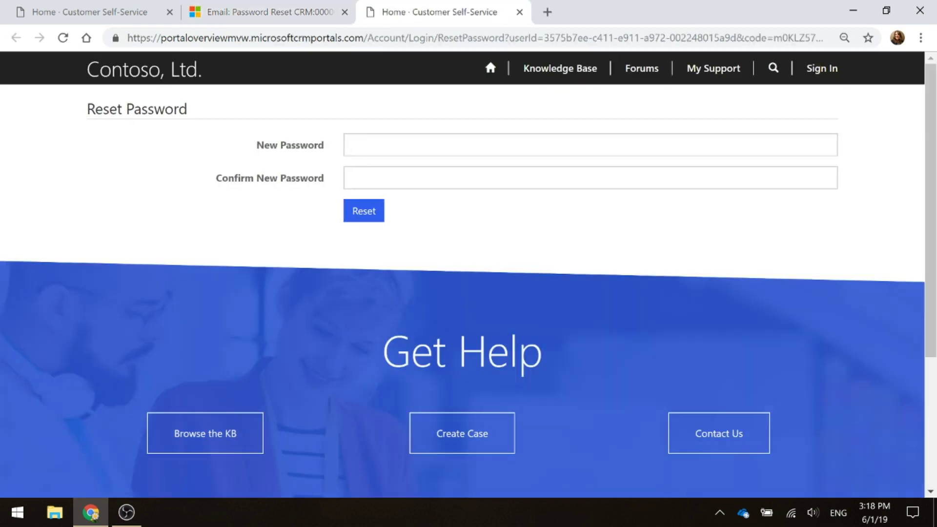